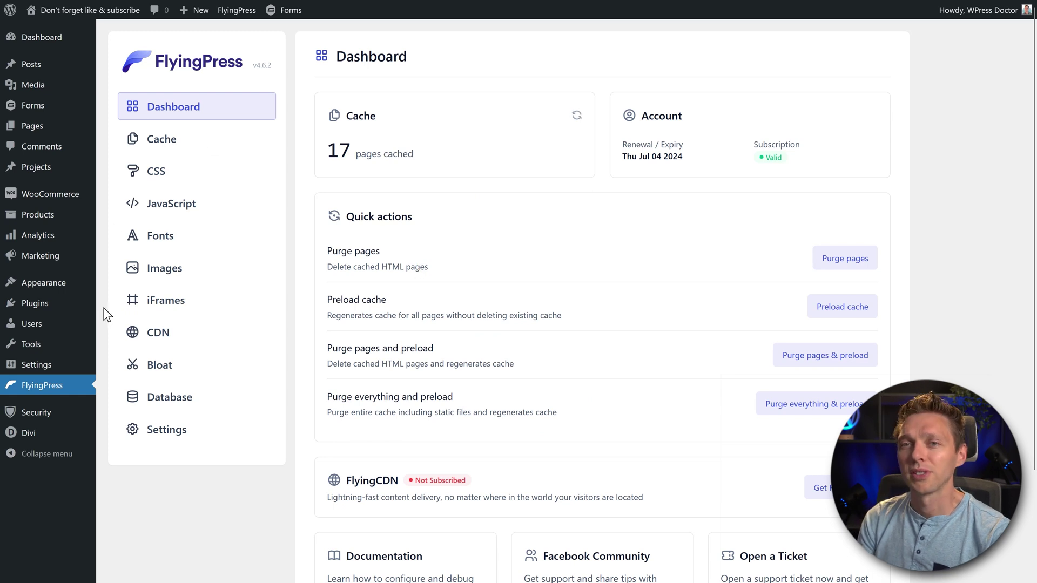
# Open FlyingPress CDN settings and highlight the FlyingCDN description and image compression/WebP feature
pyautogui.click(162, 336)
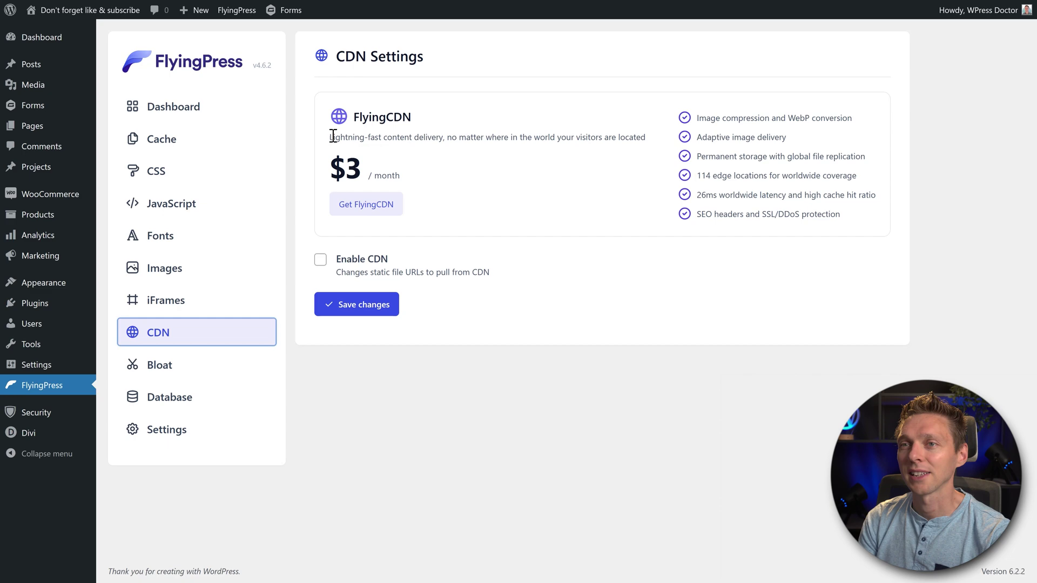
pyautogui.moveTo(333, 137); pyautogui.dragTo(653, 145)
pyautogui.click(650, 165)
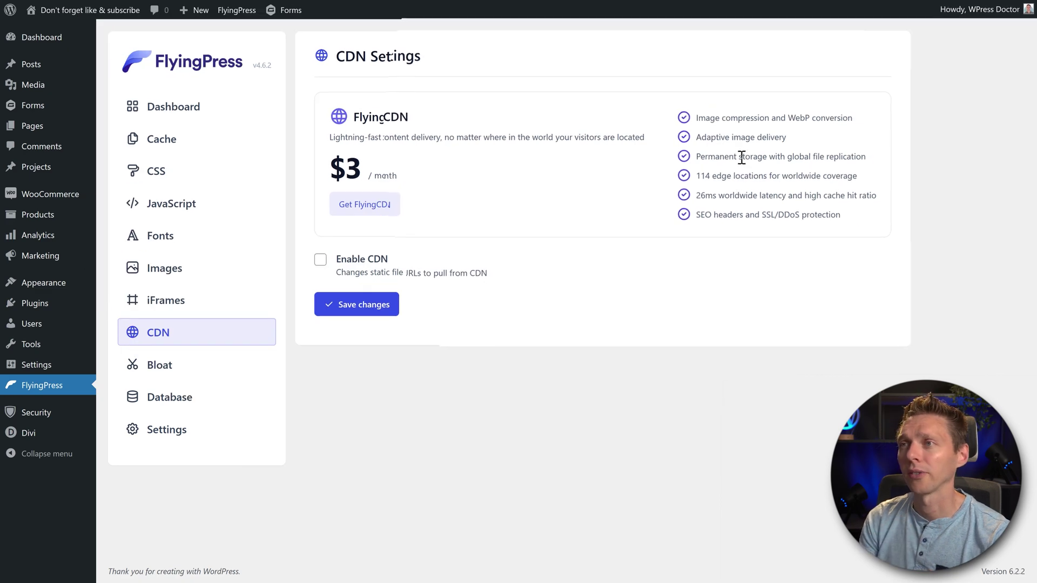
pyautogui.moveTo(696, 118); pyautogui.dragTo(611, 137)
pyautogui.click(796, 138)
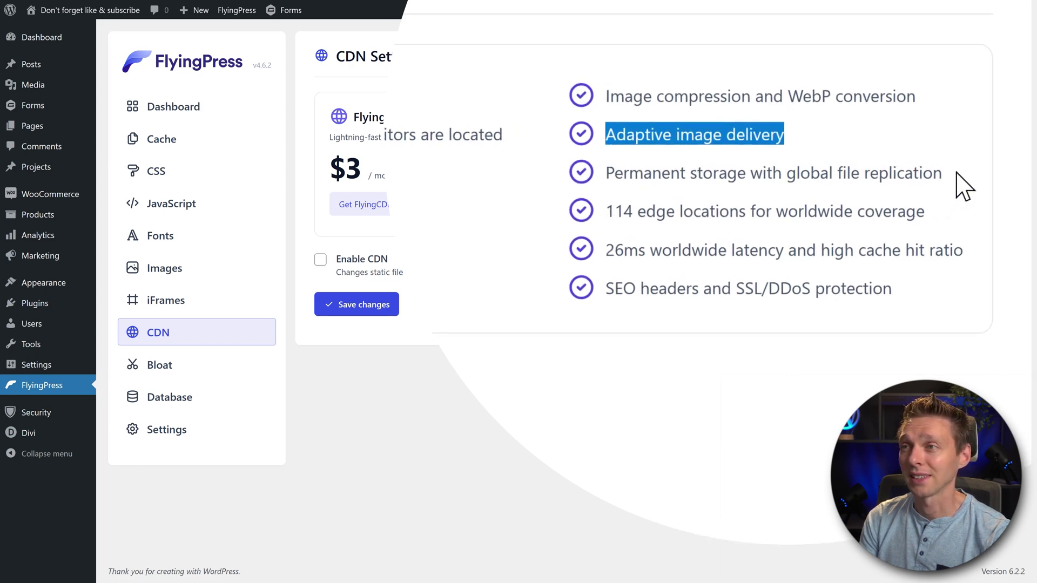
# Highlight the permanent storage, 114 edge locations, 26ms latency and SEO/SSL/DDoS features
pyautogui.moveTo(957, 174); pyautogui.dragTo(585, 182)
pyautogui.moveTo(942, 212); pyautogui.dragTo(600, 212)
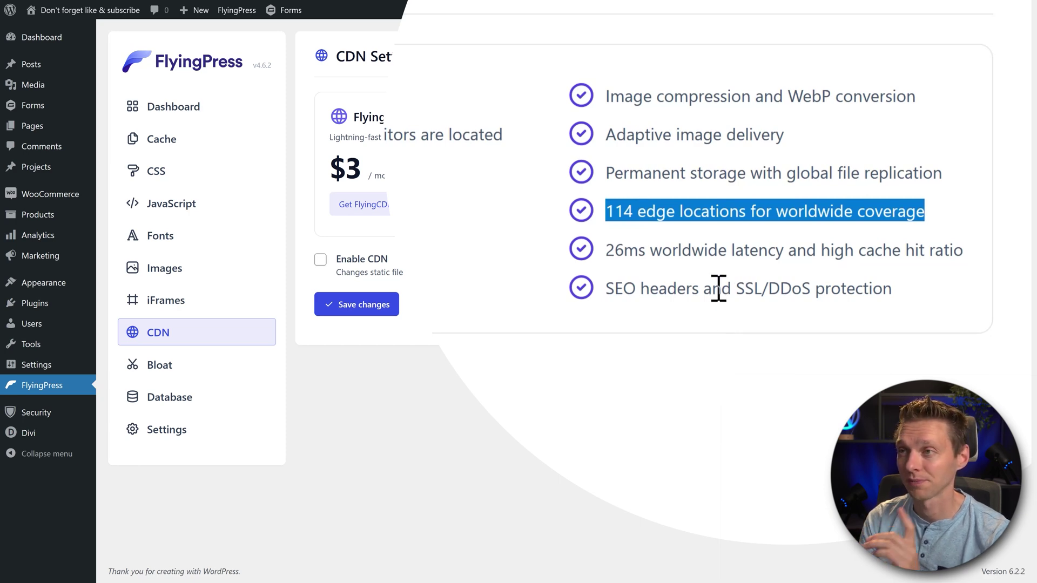
pyautogui.tripleClick(736, 248)
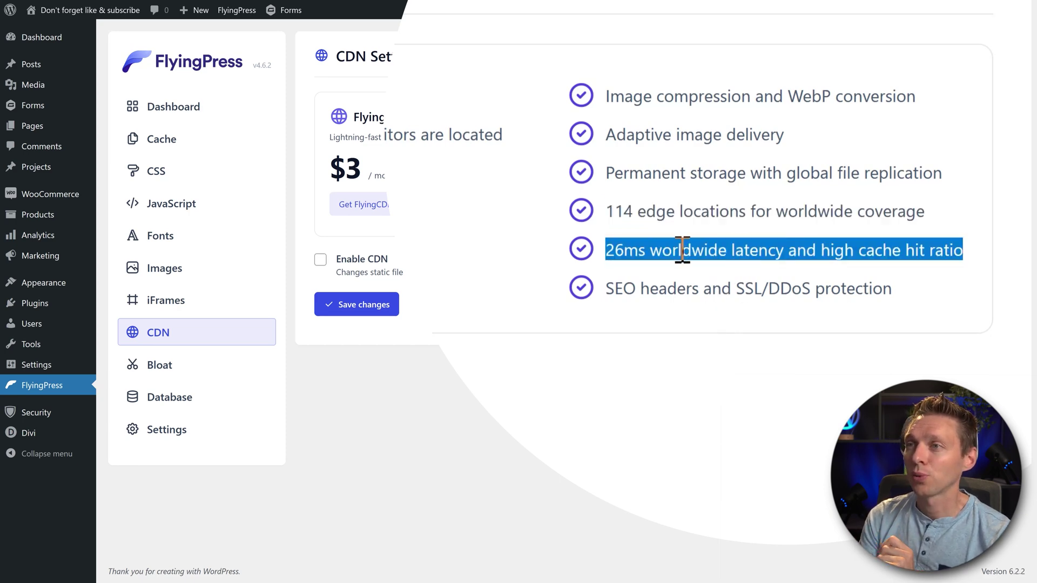
pyautogui.moveTo(605, 250); pyautogui.dragTo(917, 254)
pyautogui.click(931, 254)
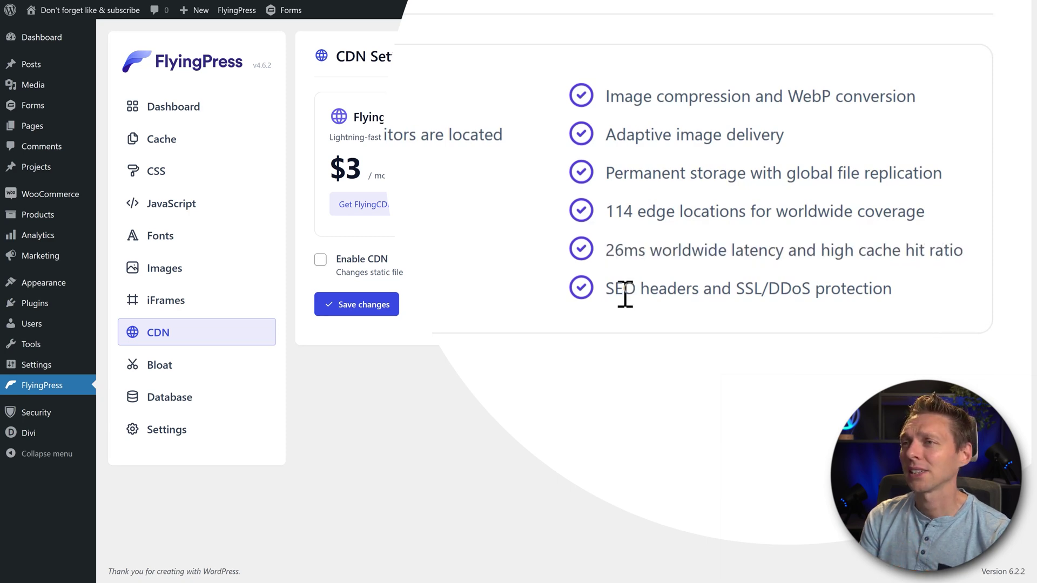
pyautogui.moveTo(607, 293); pyautogui.dragTo(891, 298)
pyautogui.click(891, 299)
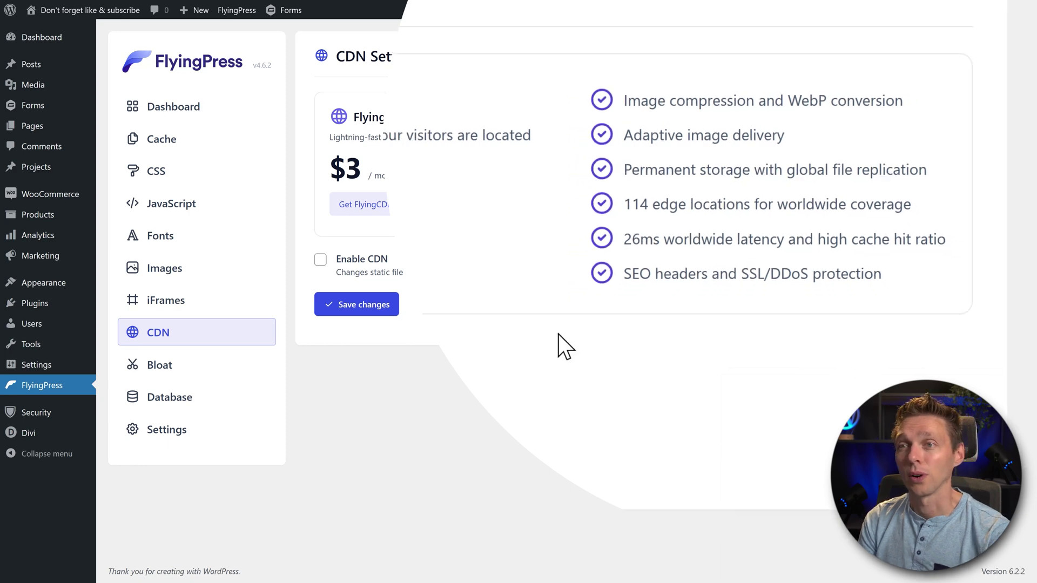
# Go to the FlyingCDN website and scroll through its features to the Comparison table
pyautogui.click(373, 208)
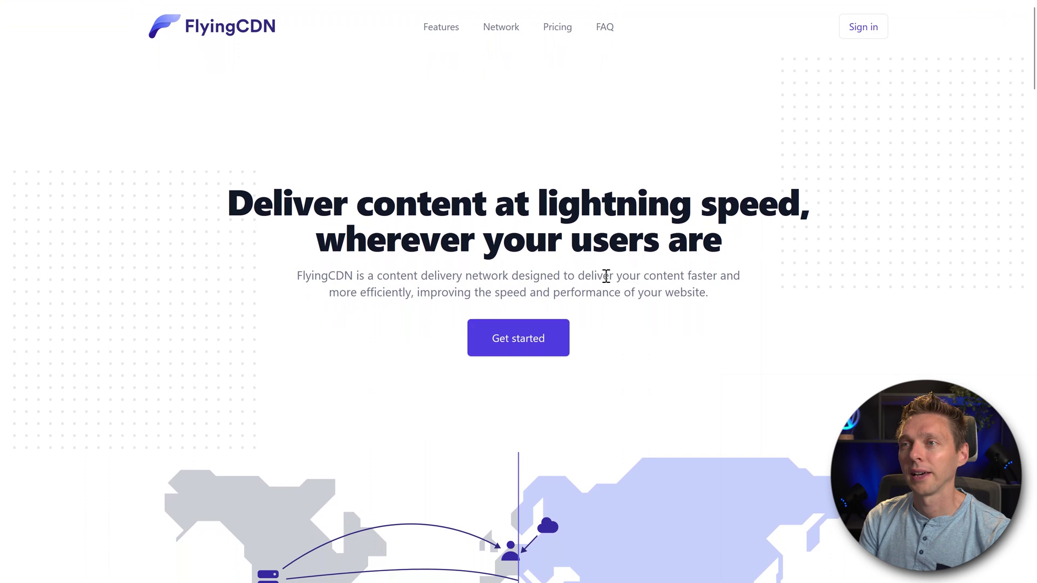
pyautogui.scroll(-7, 786, 239)
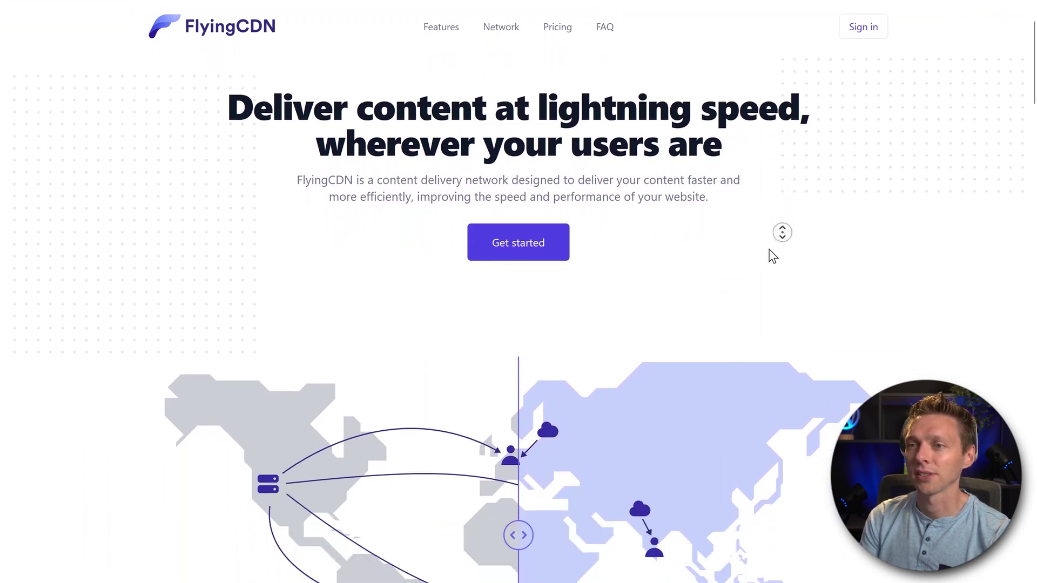
pyautogui.scroll(-10, 769, 249)
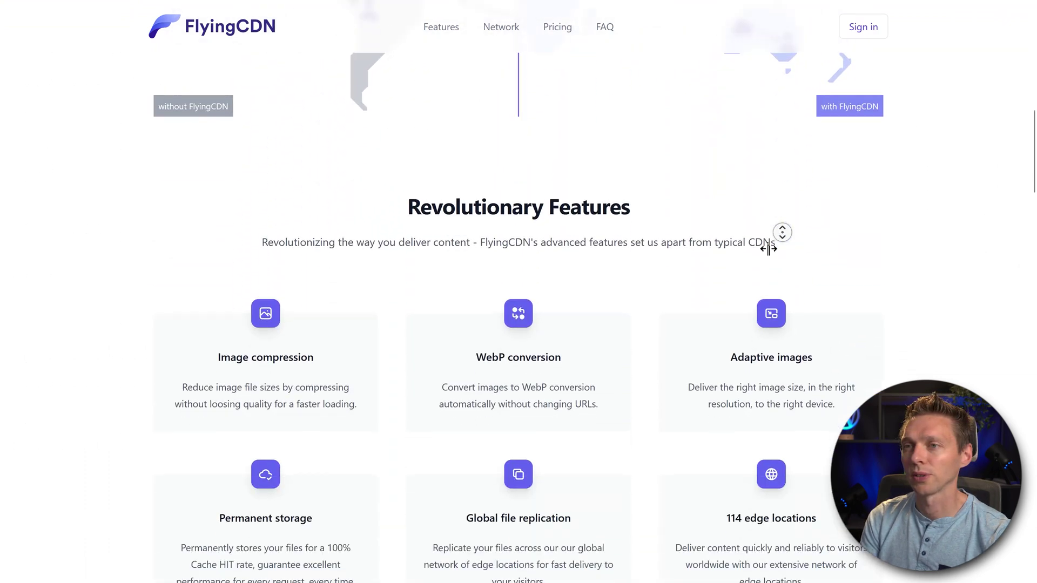
pyautogui.scroll(-8, 769, 249)
pyautogui.middleClick(884, 247)
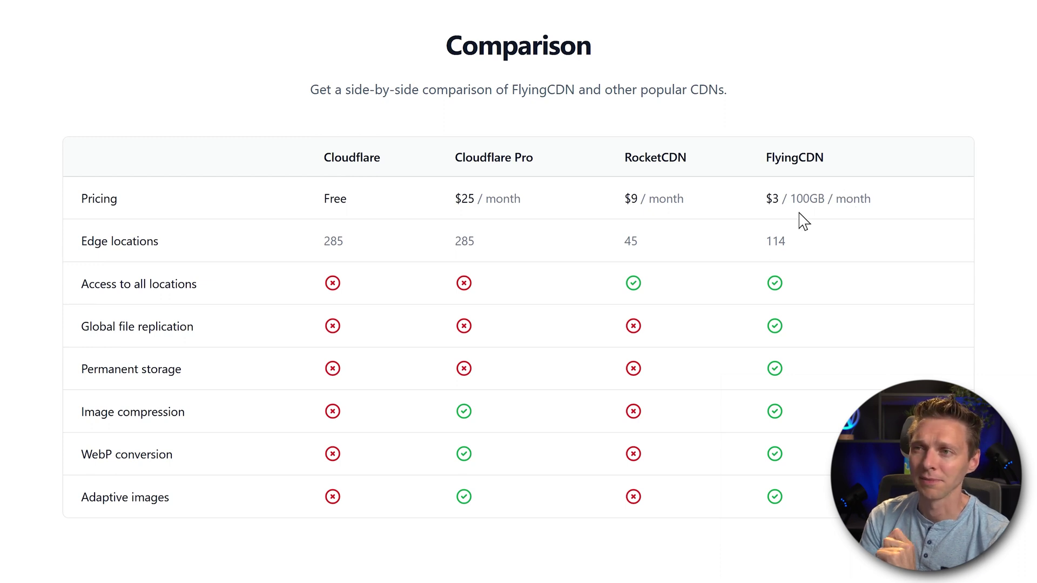
# Compare FlyingCDN's $3 / 100GB / month price against Cloudflare Pro's $25
pyautogui.moveTo(762, 206); pyautogui.dragTo(873, 203)
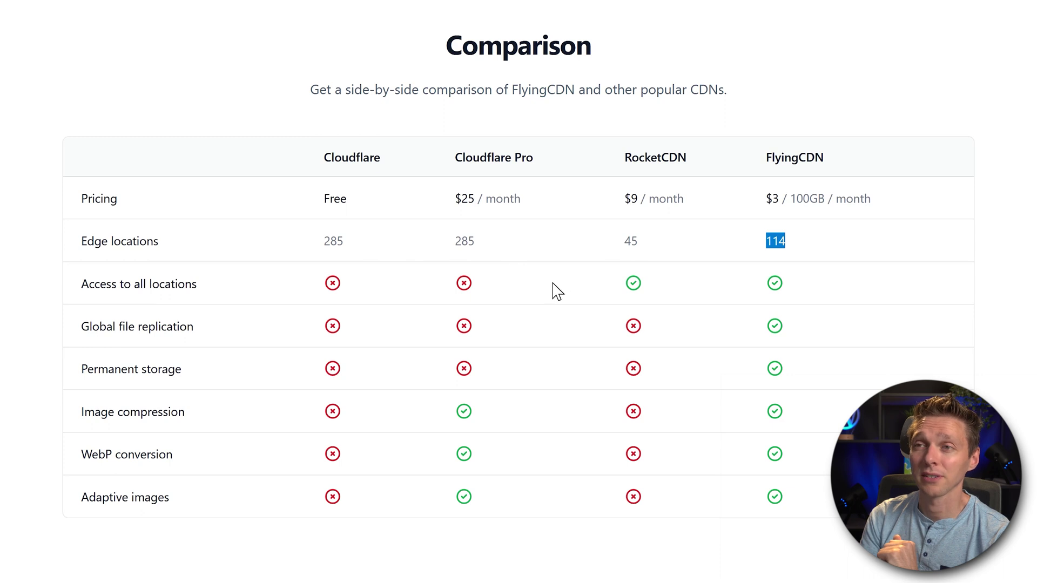
pyautogui.moveTo(457, 194); pyautogui.dragTo(486, 200)
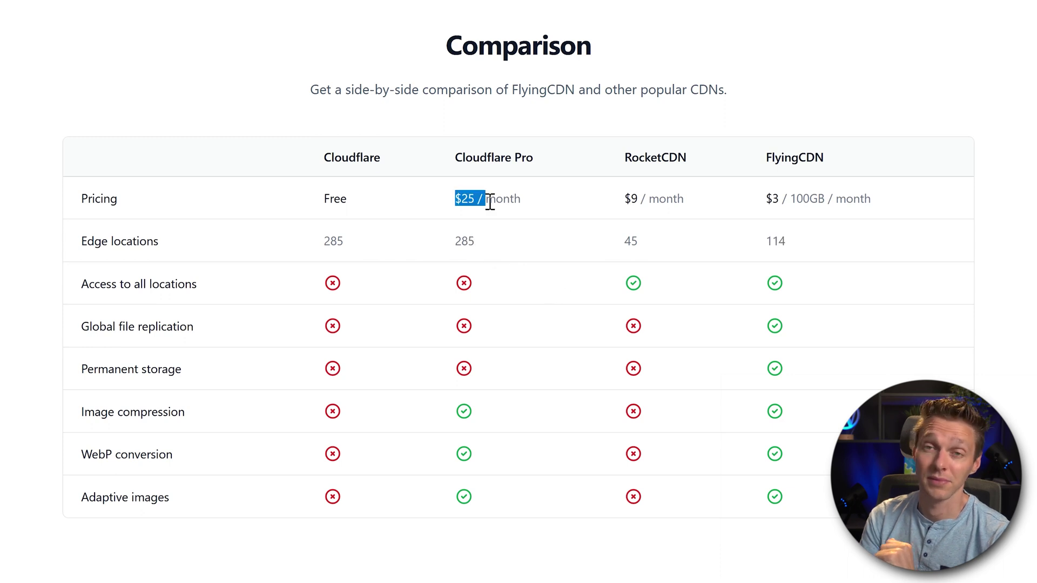
pyautogui.click(530, 241)
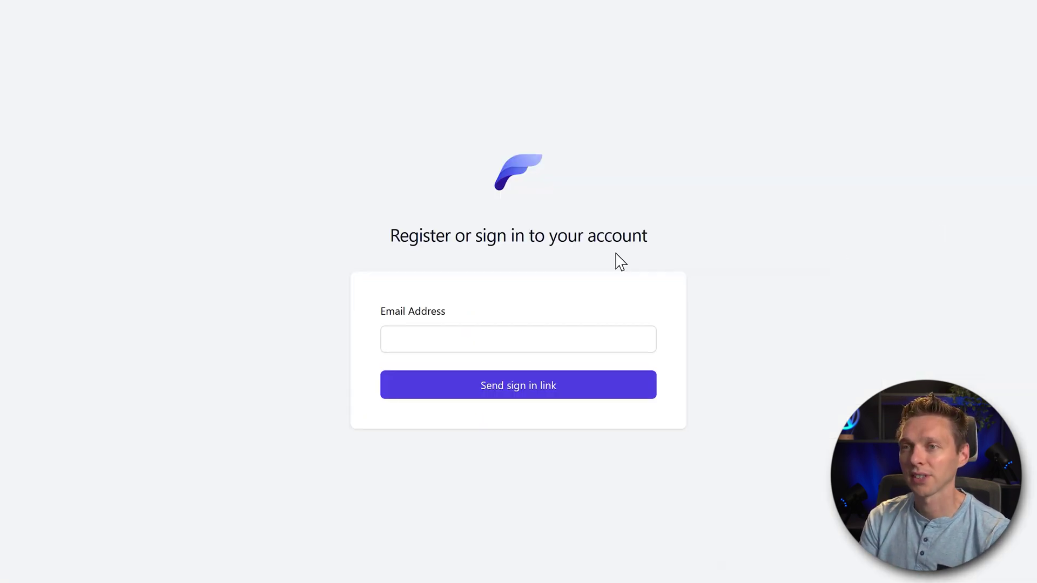
# Sign in with the account e-mail and review billing and payment card options
pyautogui.click(507, 339)
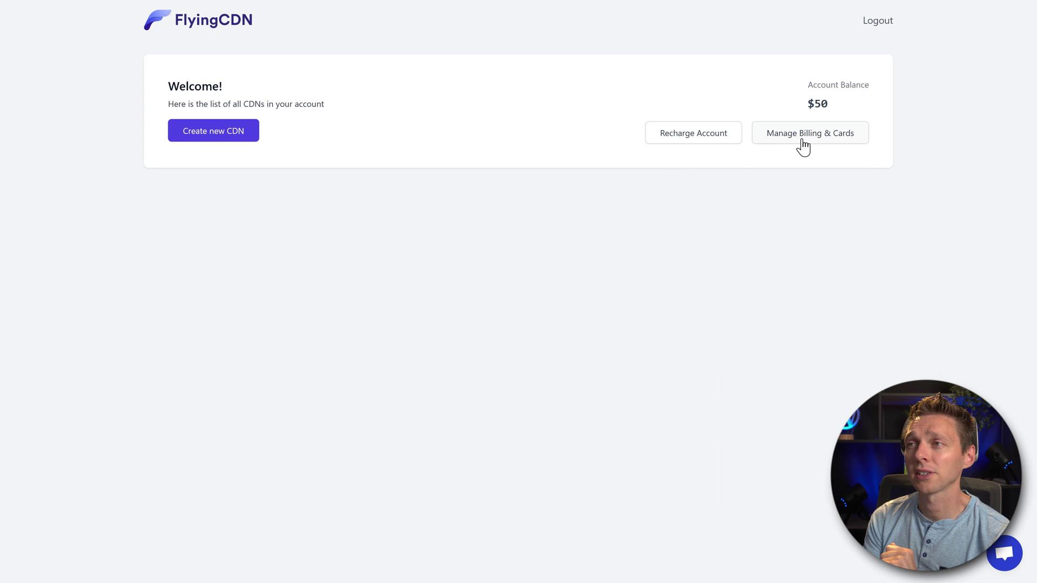
pyautogui.click(802, 140)
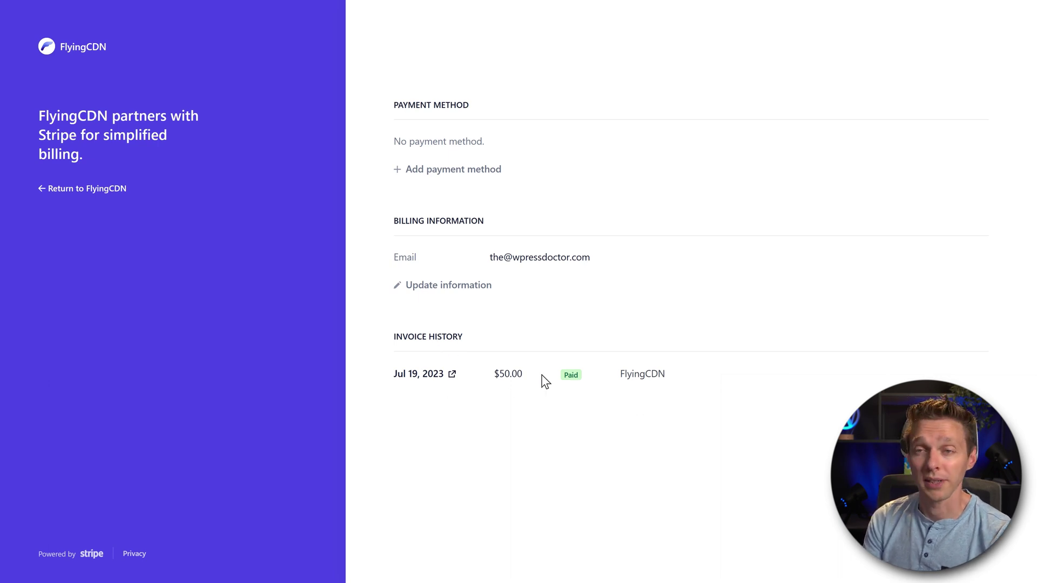
pyautogui.click(457, 173)
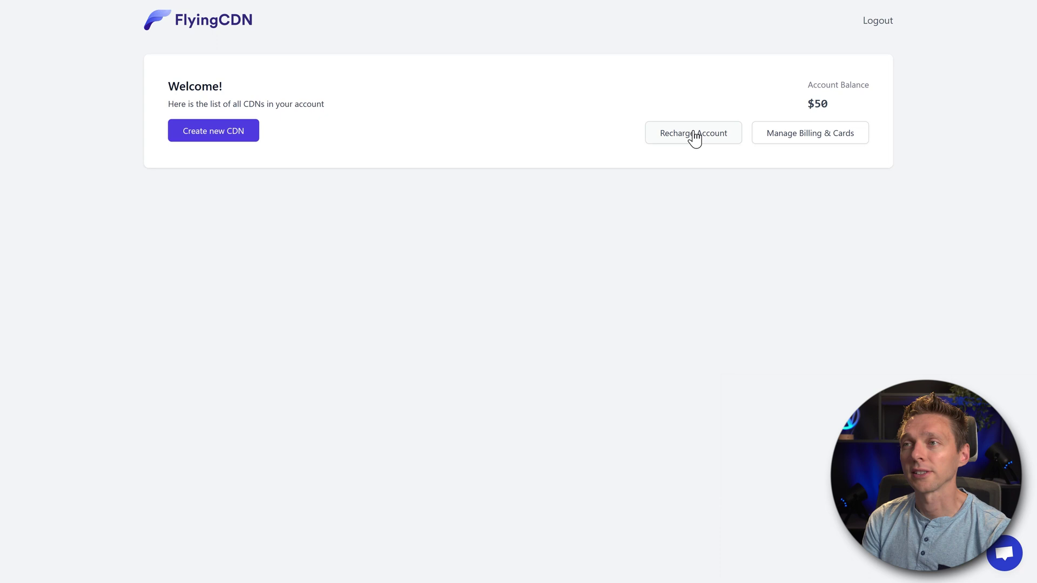
# Set a $40.00 account recharge amount
pyautogui.click(694, 138)
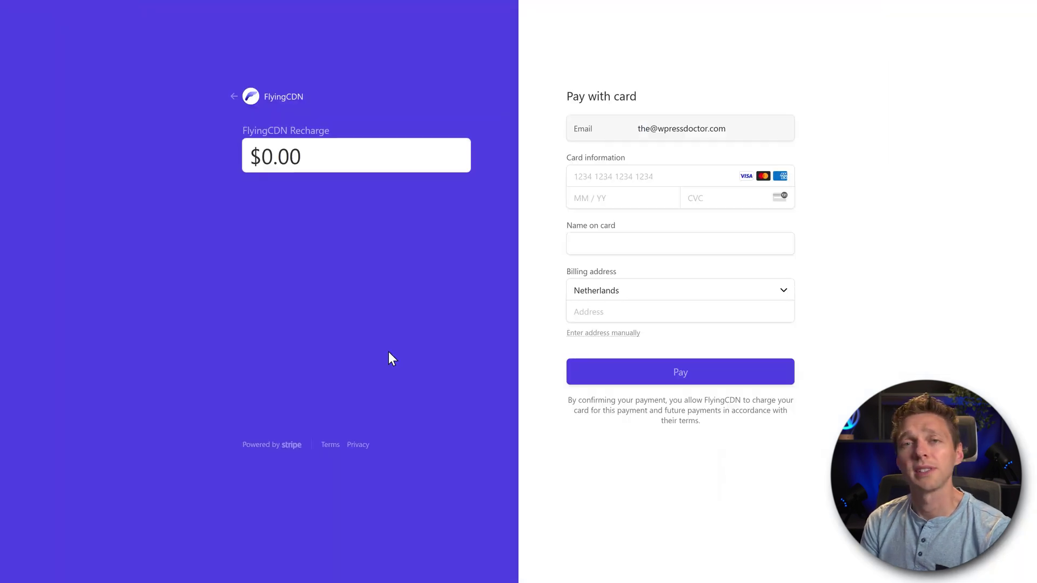
pyautogui.click(279, 171)
pyautogui.write('25')
pyautogui.hotkey('shift', 'Left')
pyautogui.hotkey('shift', 'Left')
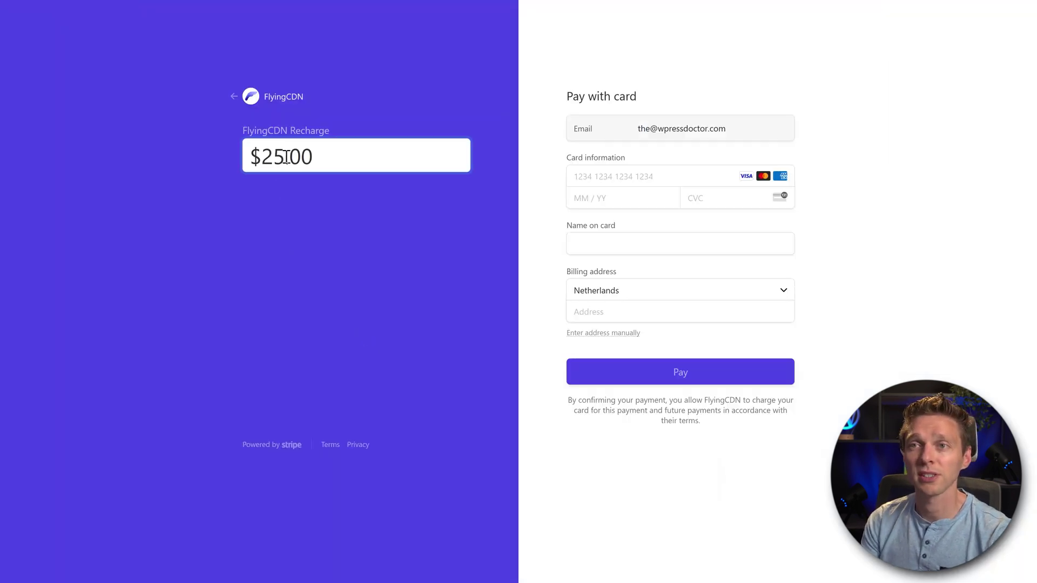
pyautogui.write('40')
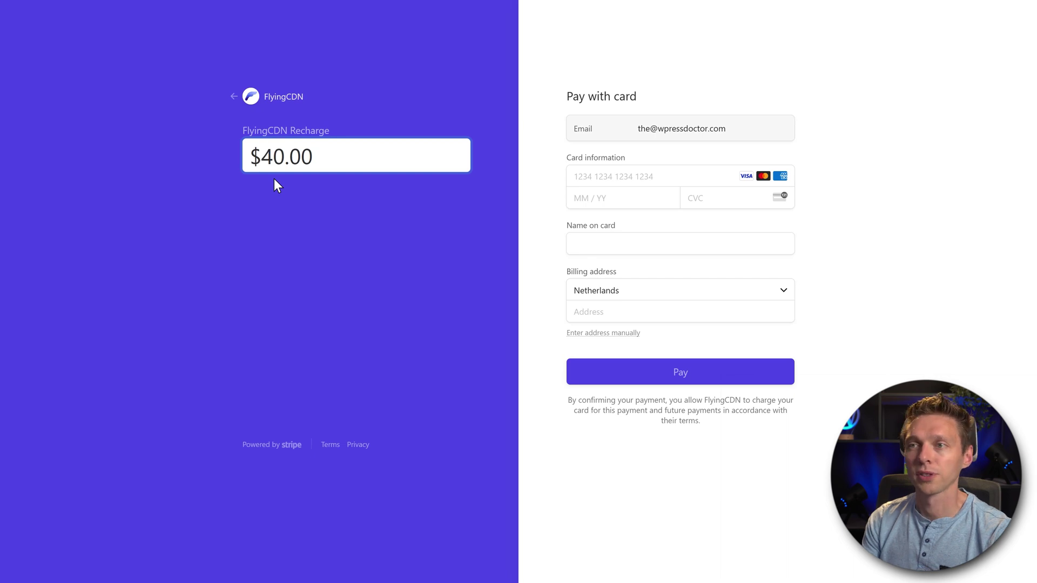
pyautogui.press('Return')
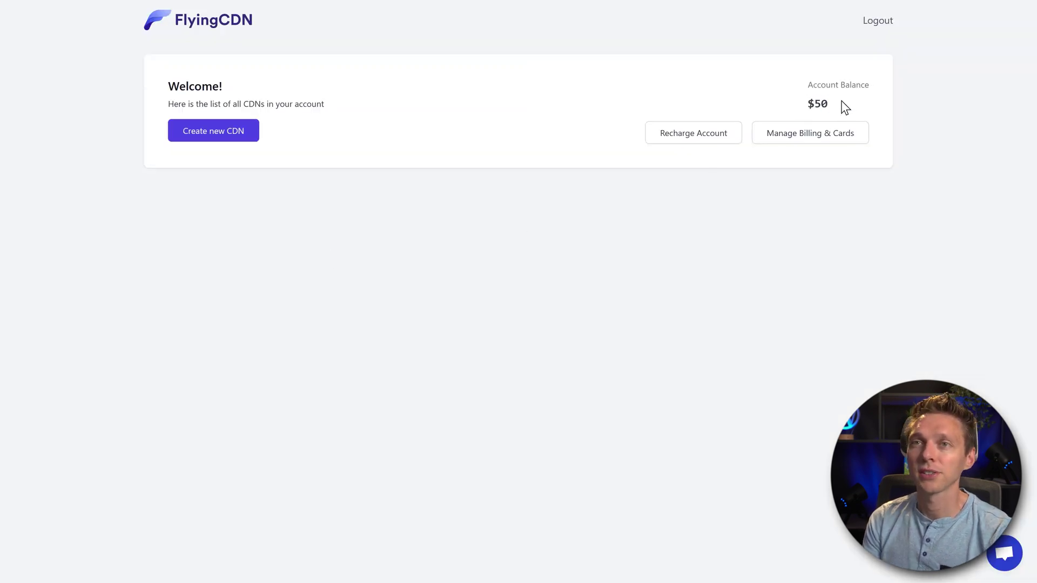
pyautogui.click(229, 141)
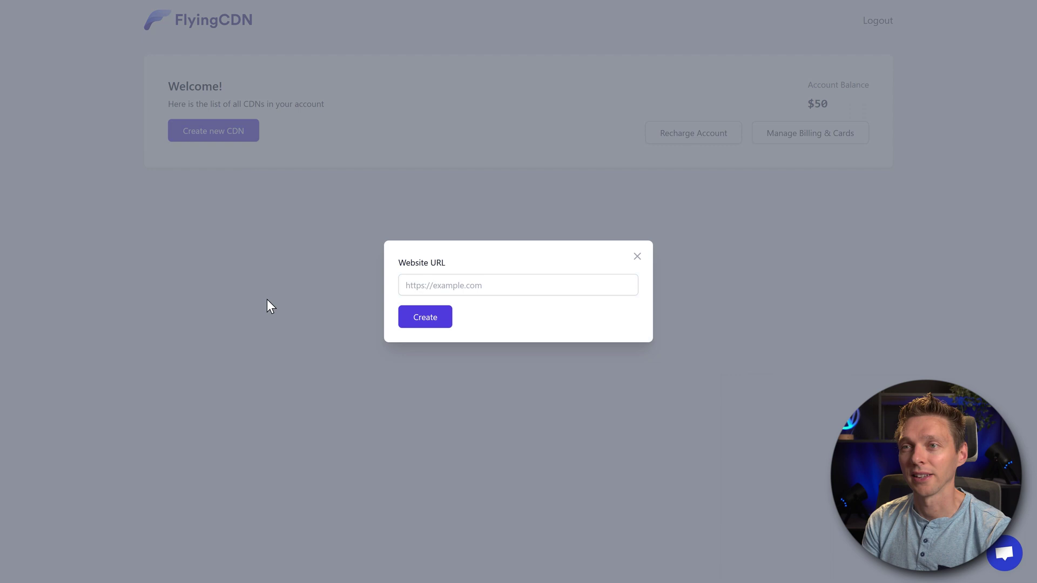
pyautogui.click(419, 282)
pyautogui.write('https:')
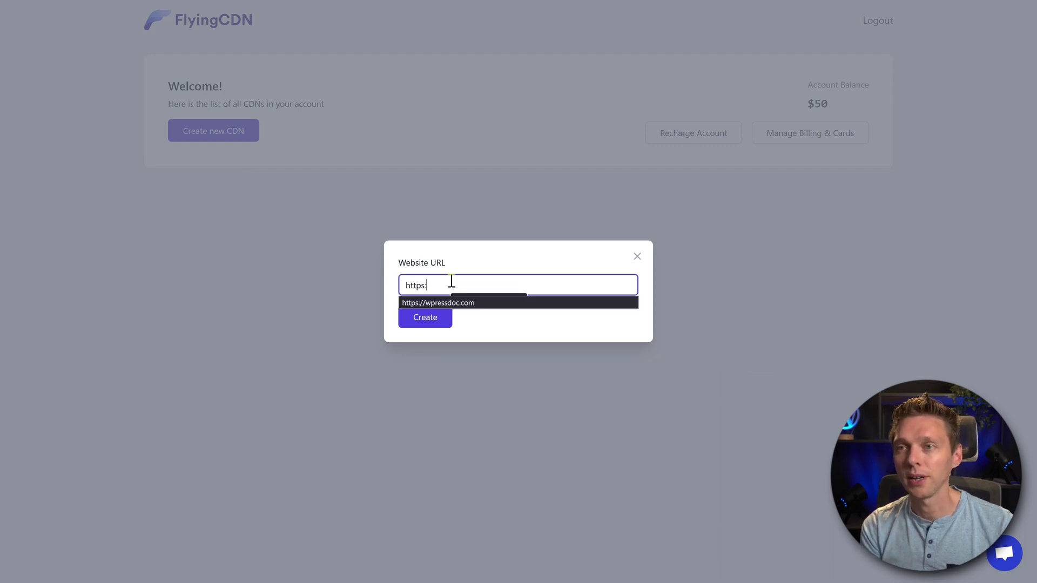
pyautogui.click(448, 300)
pyautogui.click(430, 319)
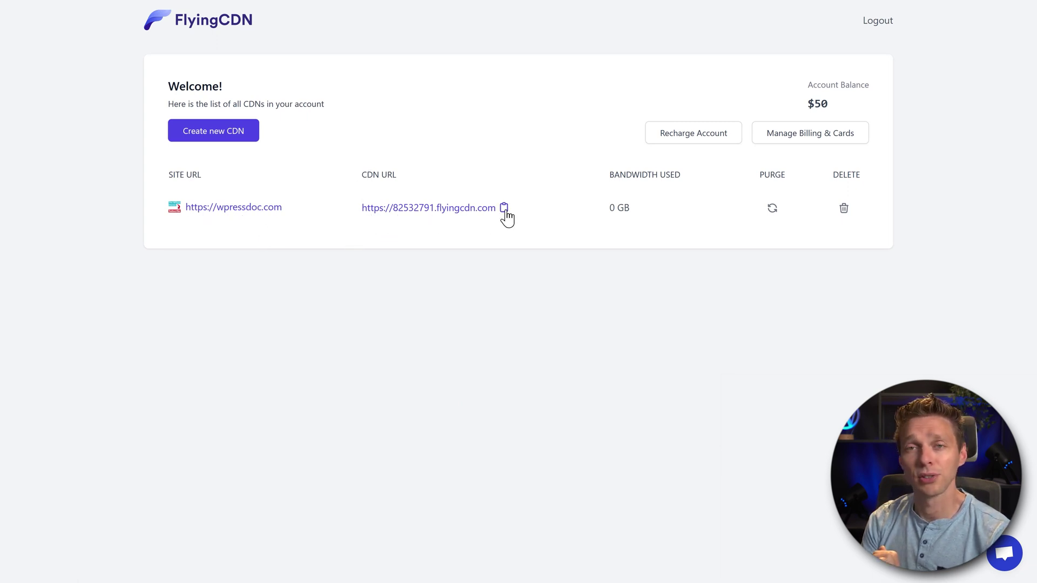
pyautogui.click(503, 210)
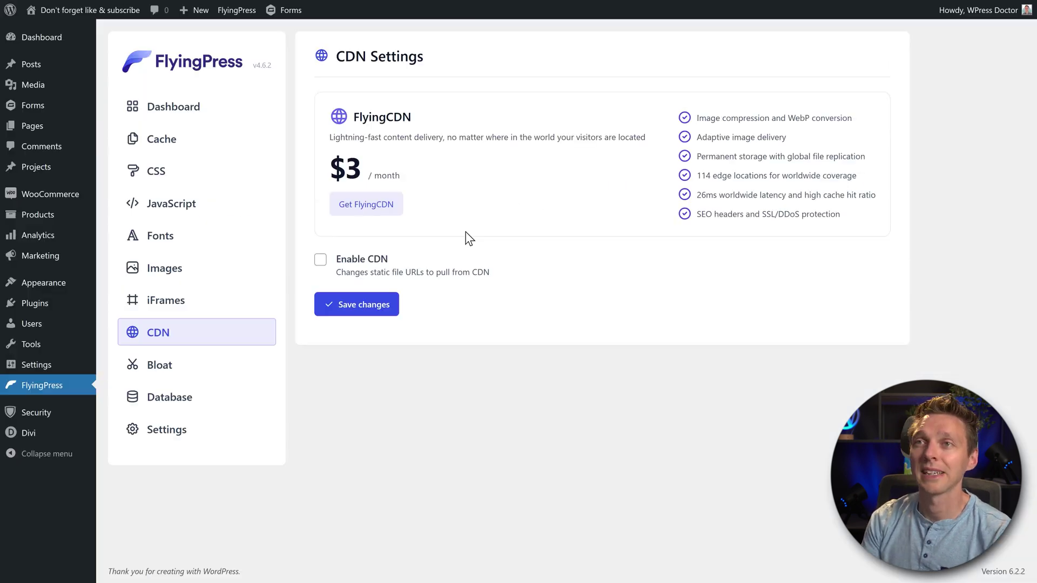
pyautogui.click(357, 273)
pyautogui.click(414, 341)
pyautogui.rightClick(365, 341)
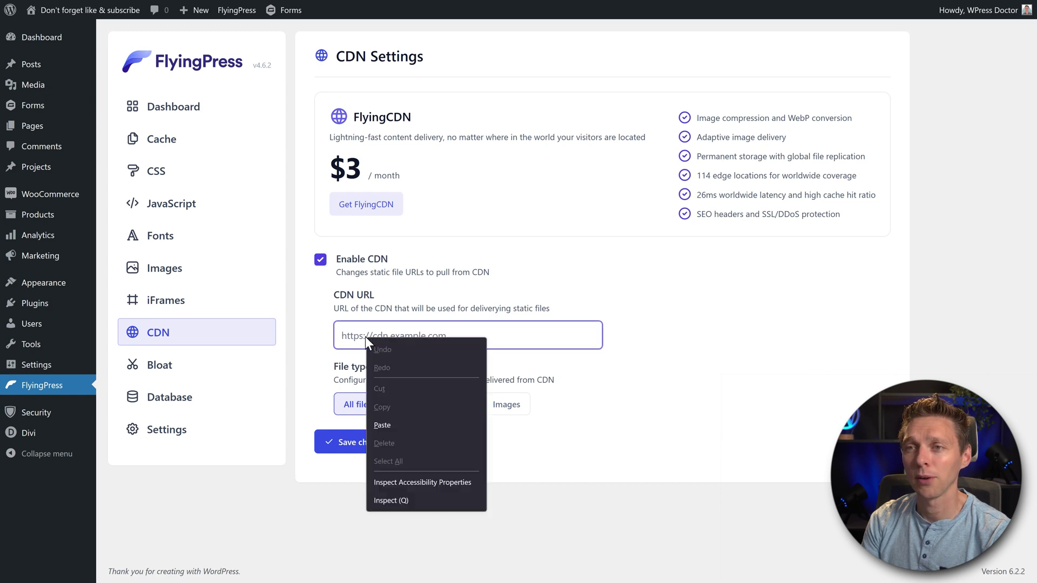
pyautogui.click(383, 425)
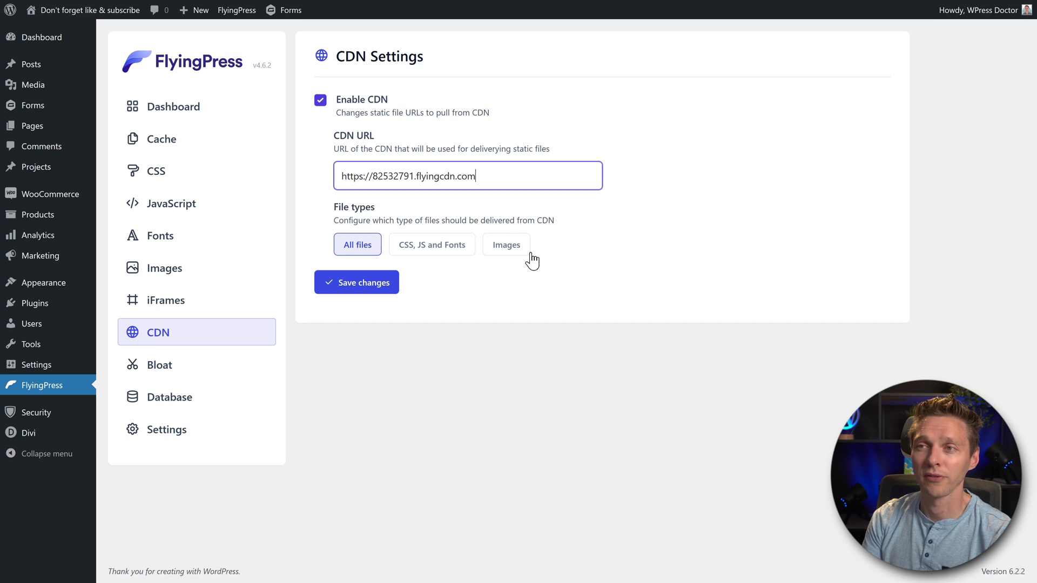
pyautogui.click(381, 233)
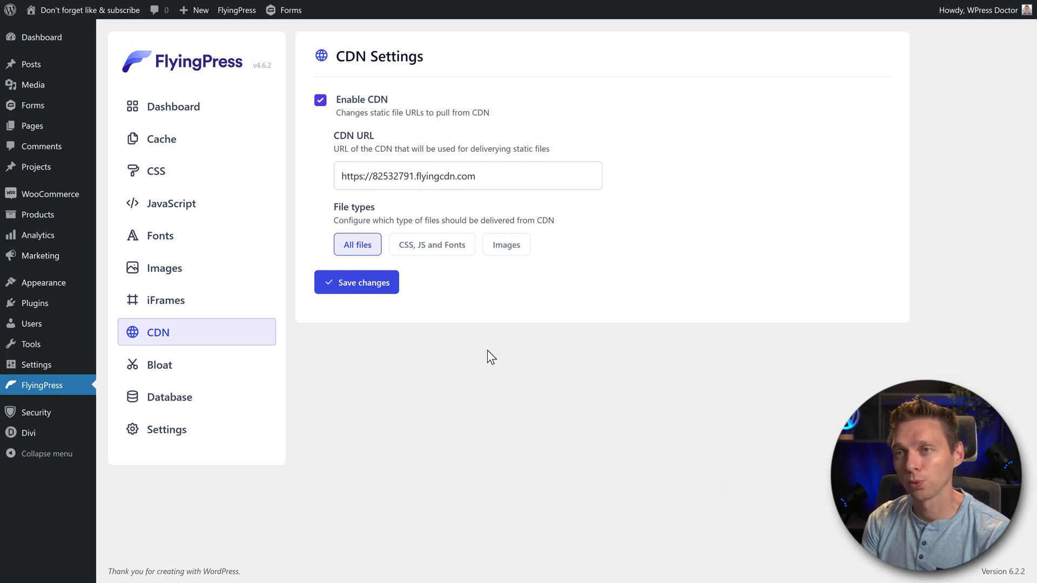
pyautogui.click(237, 9)
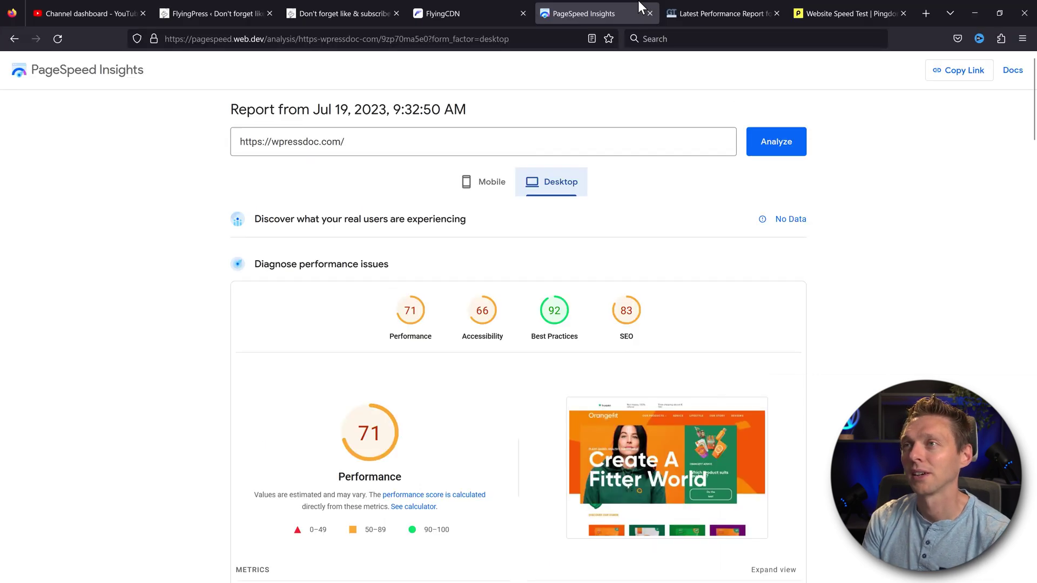
# Glance at the GTmetrix and Pingdom results, then copy the PageSpeed report address
pyautogui.click(712, 14)
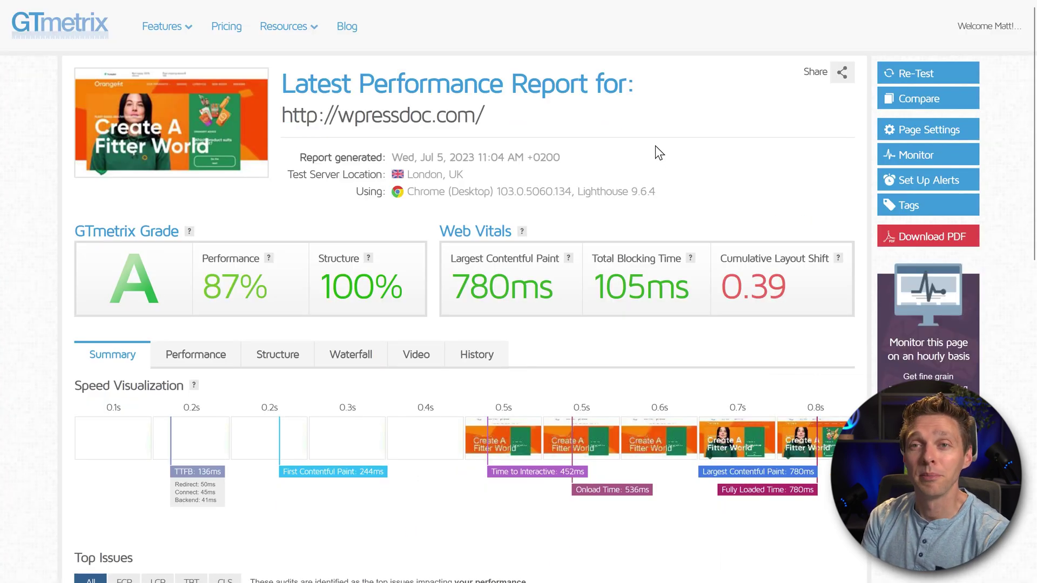
pyautogui.click(824, 17)
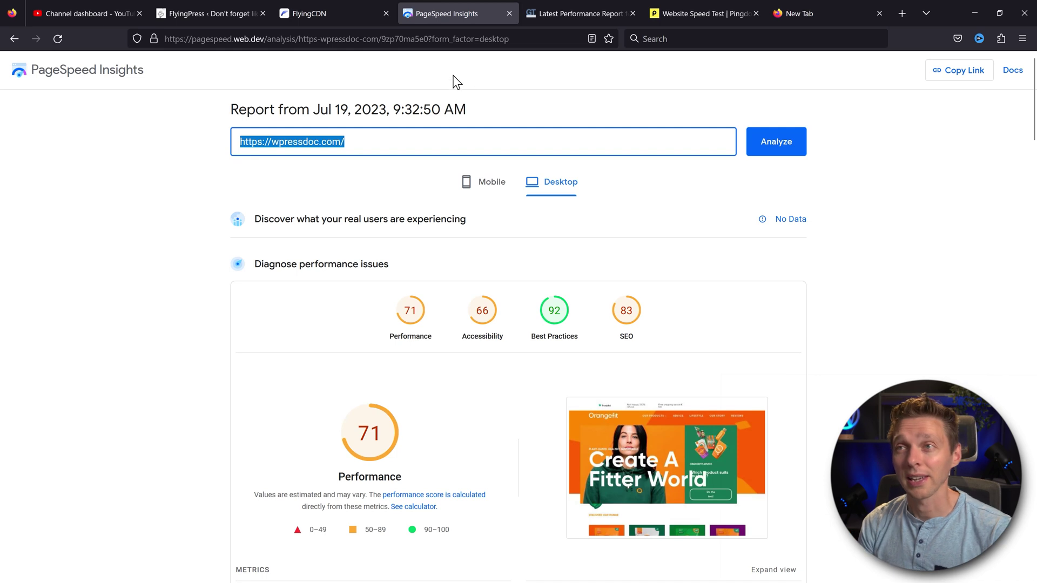
pyautogui.moveTo(515, 39); pyautogui.dragTo(153, 40)
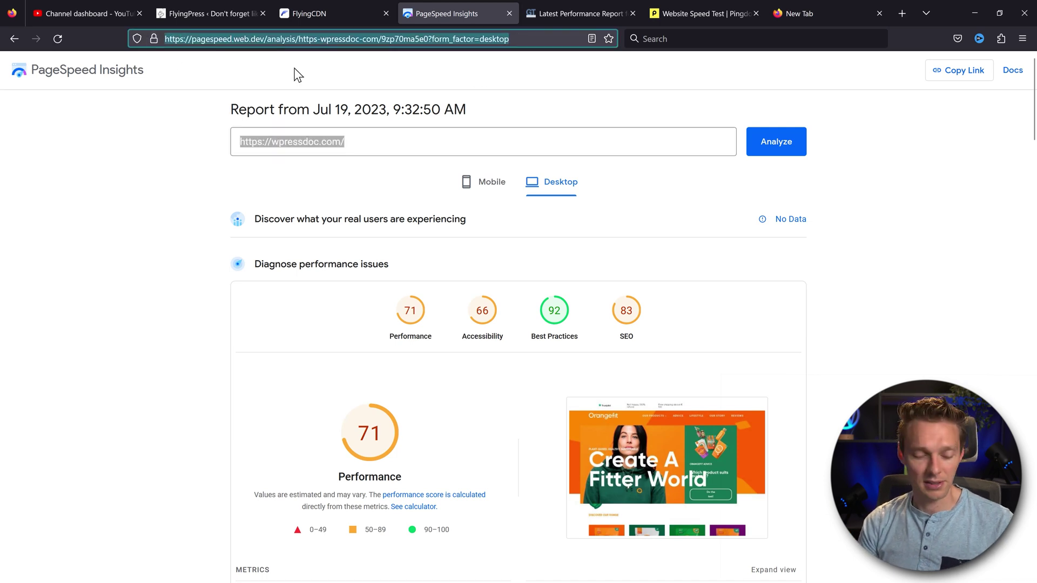
pyautogui.hotkey('ctrl', 'c')
# Load the PageSpeed report in a new tab beside the original and rerun the wpressdoc.com analysis
pyautogui.hotkey('ctrl', 't')
pyautogui.hotkey('ctrl', 'v')
pyautogui.press('Return')
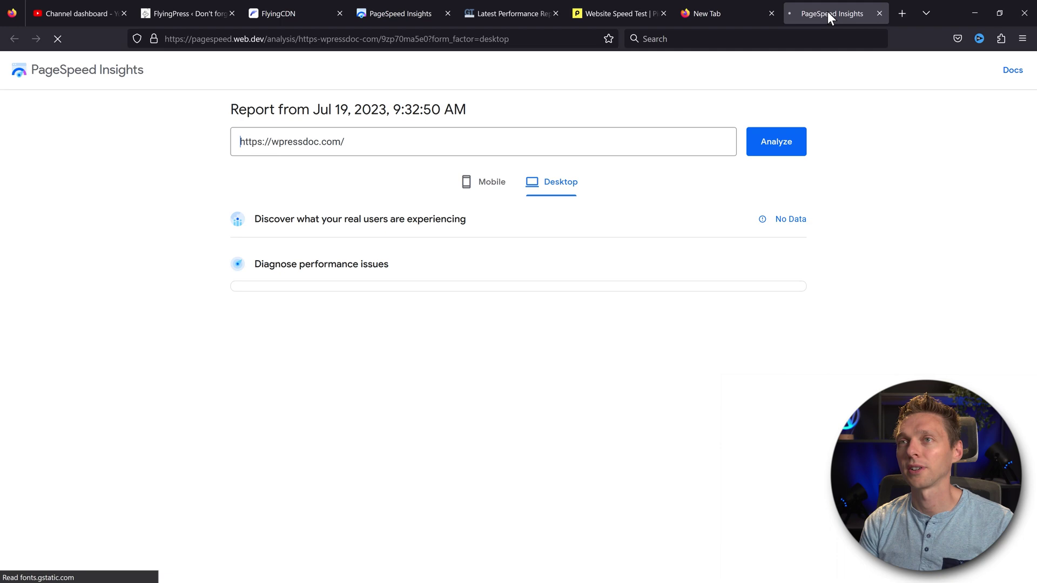
pyautogui.moveTo(827, 11); pyautogui.dragTo(468, 12)
pyautogui.click(762, 156)
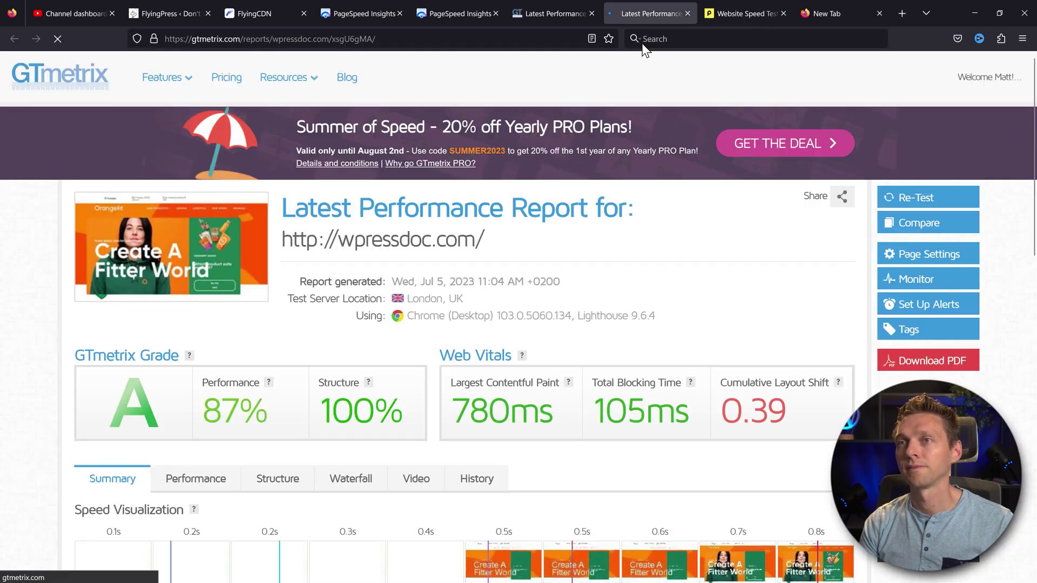
# Retest in GTmetrix and duplicate the Pingdom speed test page into a new tab
pyautogui.click(918, 201)
pyautogui.hotkey('ctrl', 'Tab')
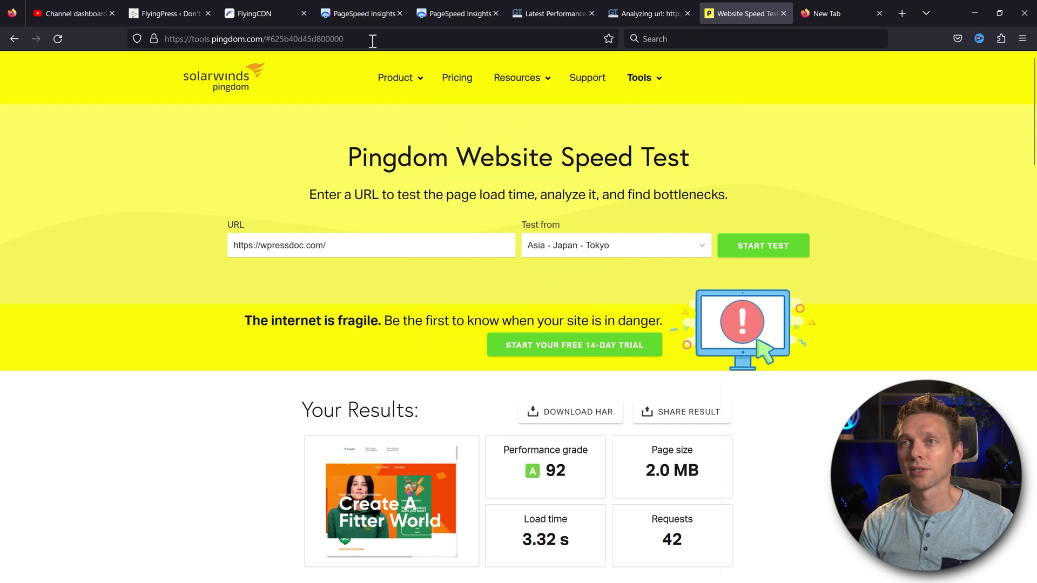
pyautogui.click(375, 40)
pyautogui.hotkey('ctrl', 'c')
pyautogui.hotkey('ctrl', 't')
pyautogui.hotkey('ctrl', 'v')
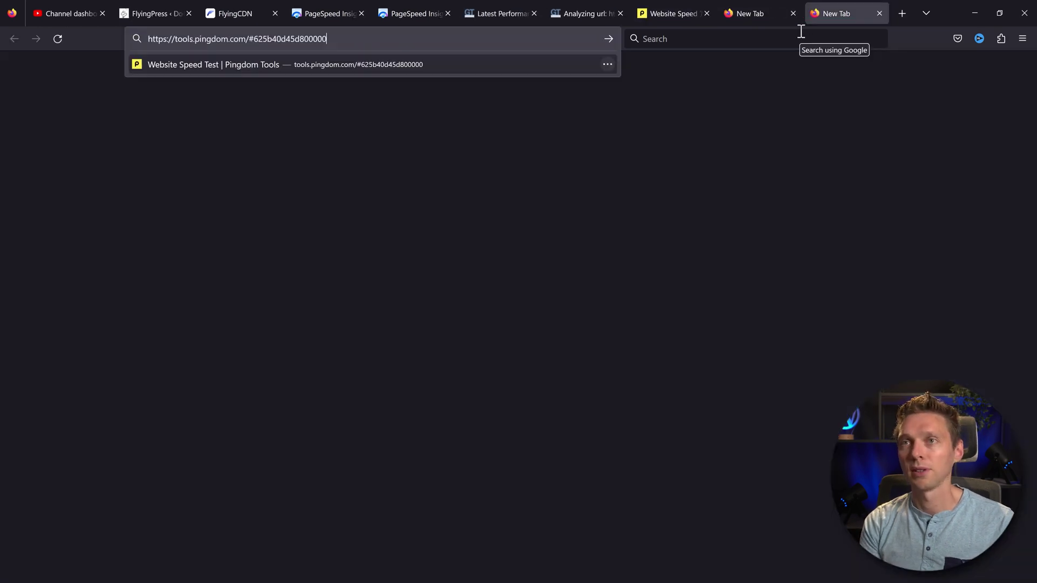
pyautogui.press('Return')
# Run the Pingdom test of wpressdoc.com from Washington D.C instead of Tokyo
pyautogui.click(605, 245)
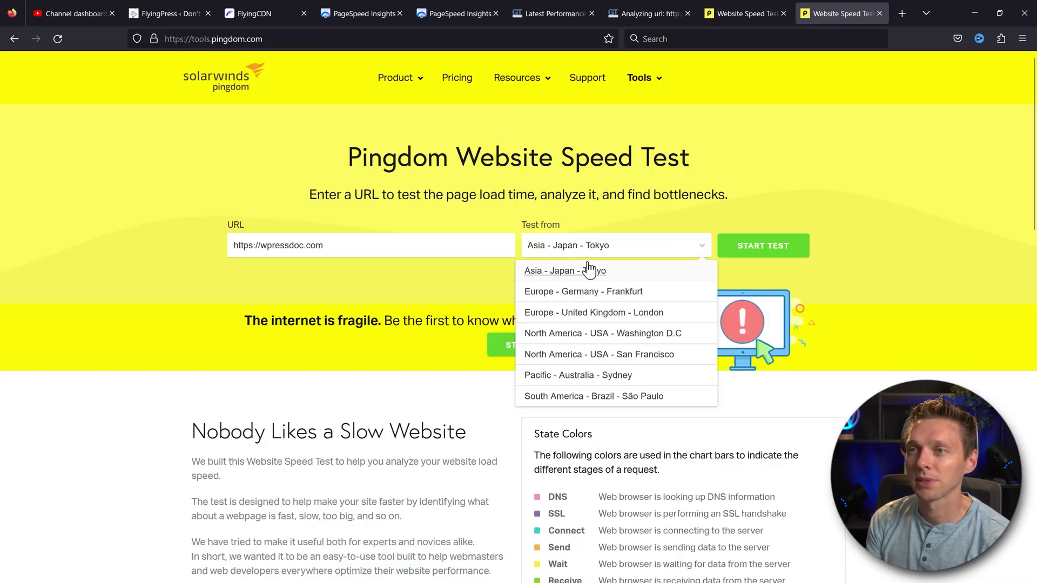
pyautogui.click(577, 334)
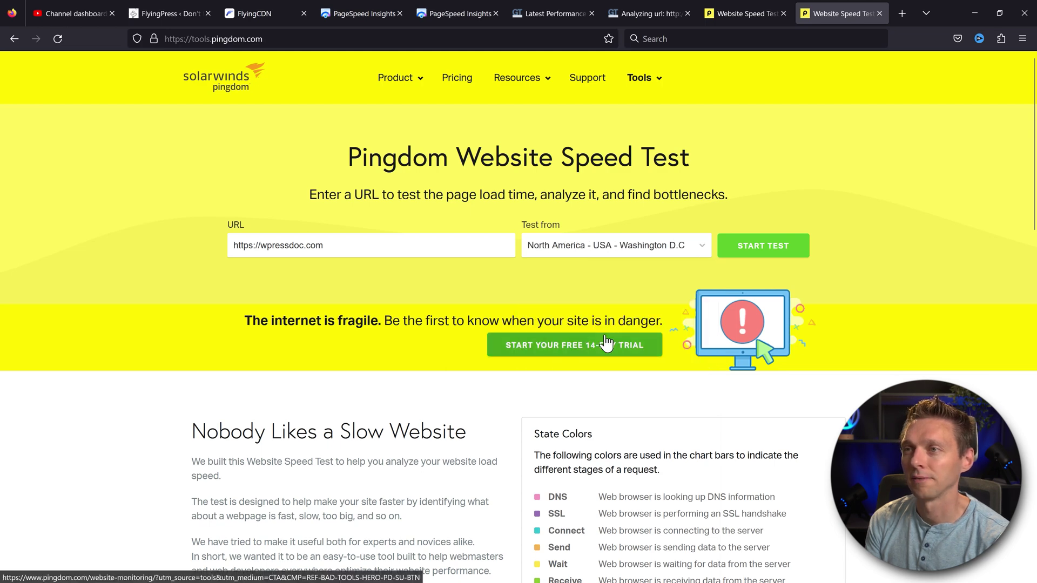
pyautogui.click(764, 252)
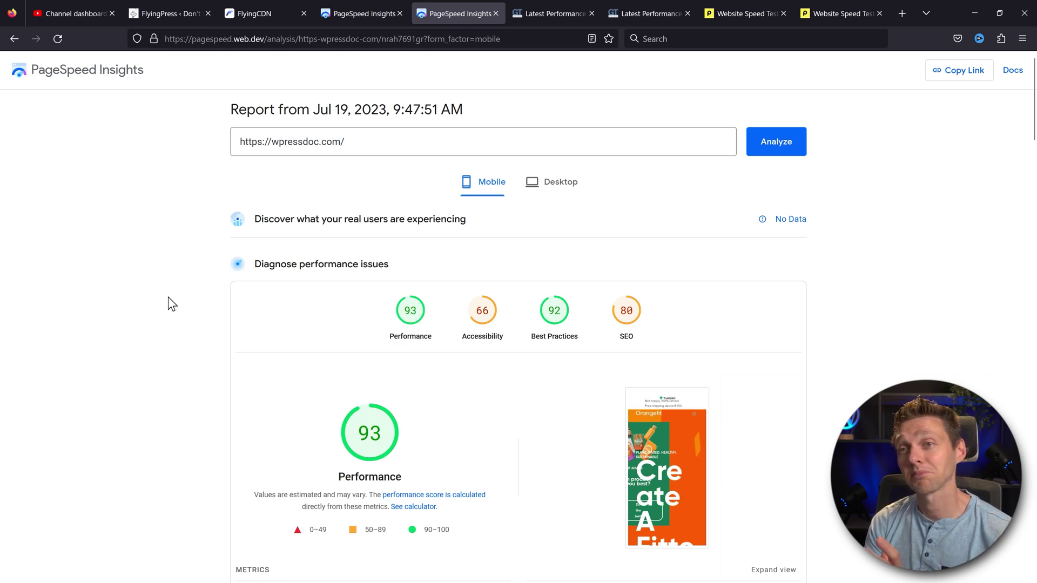
# Check both Pingdom tabs, then compare the Jul 5 GTmetrix report (87%) with the Jul 19 one
pyautogui.click(745, 14)
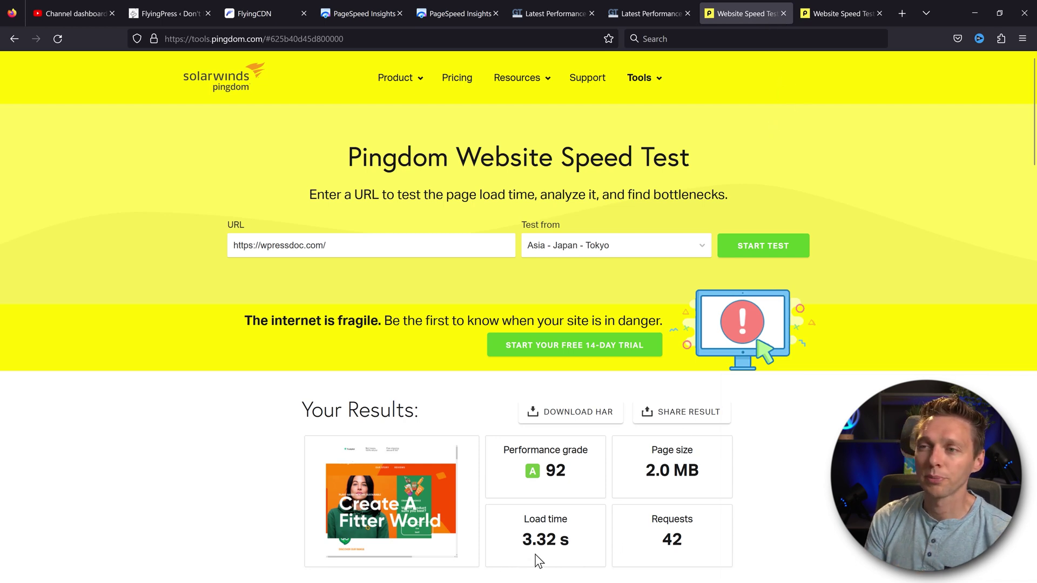
pyautogui.click(836, 17)
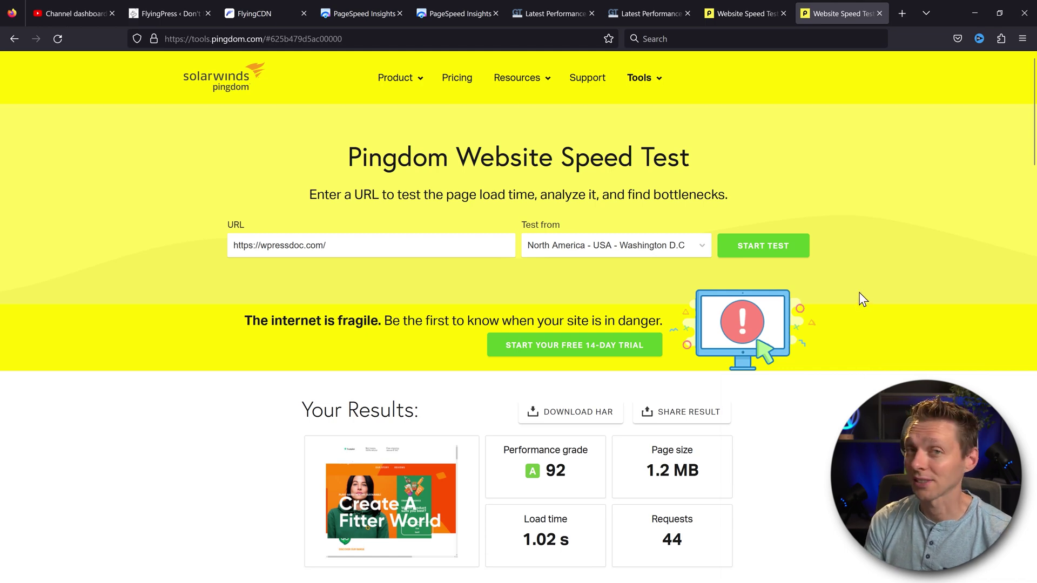
pyautogui.hotkey('ctrl', '6')
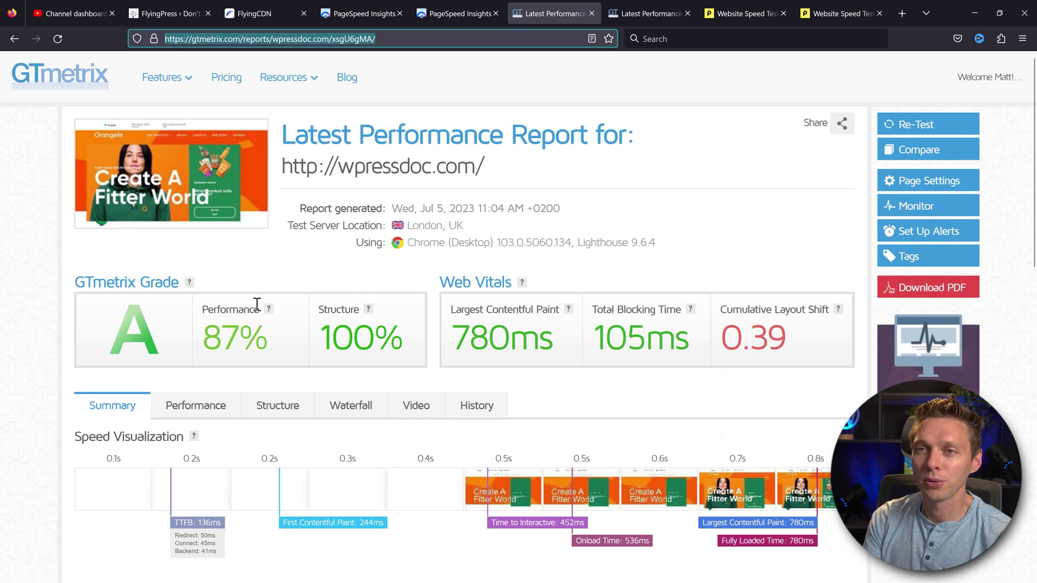
pyautogui.click(639, 14)
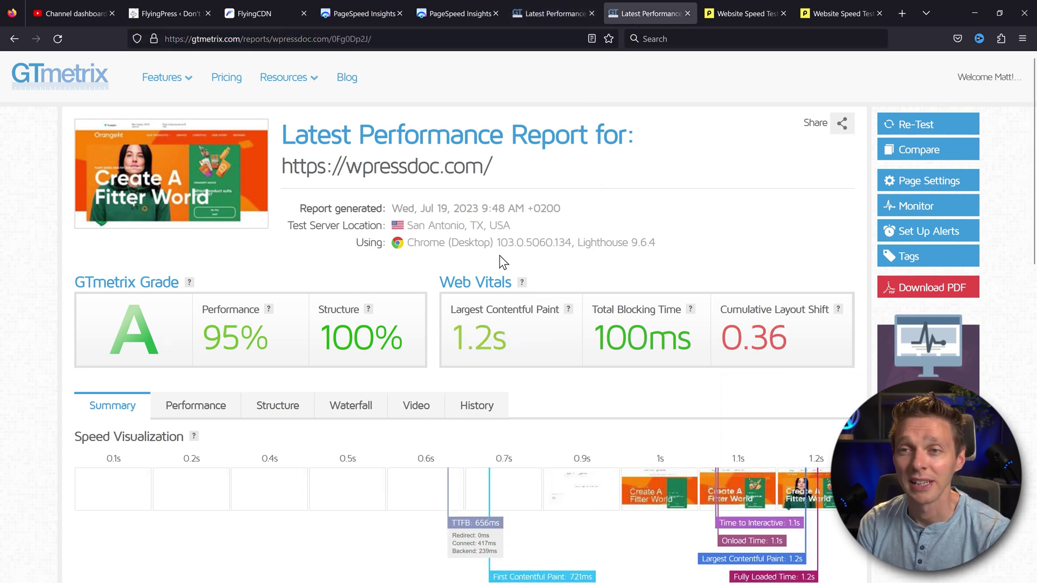
pyautogui.click(580, 7)
pyautogui.click(628, 2)
pyautogui.click(553, 4)
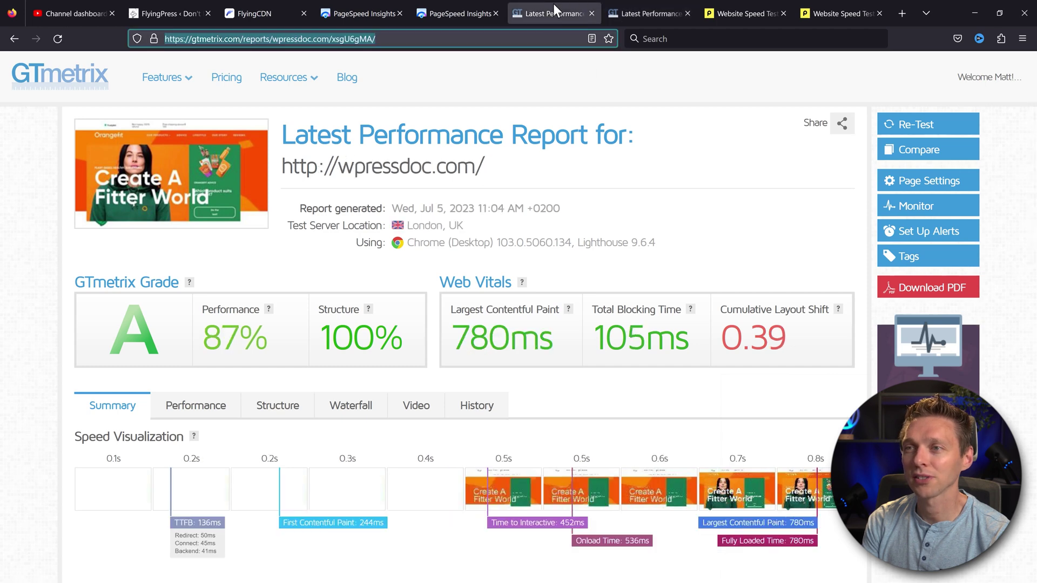
pyautogui.click(606, 332)
pyautogui.hotkey('ctrl', 'Tab')
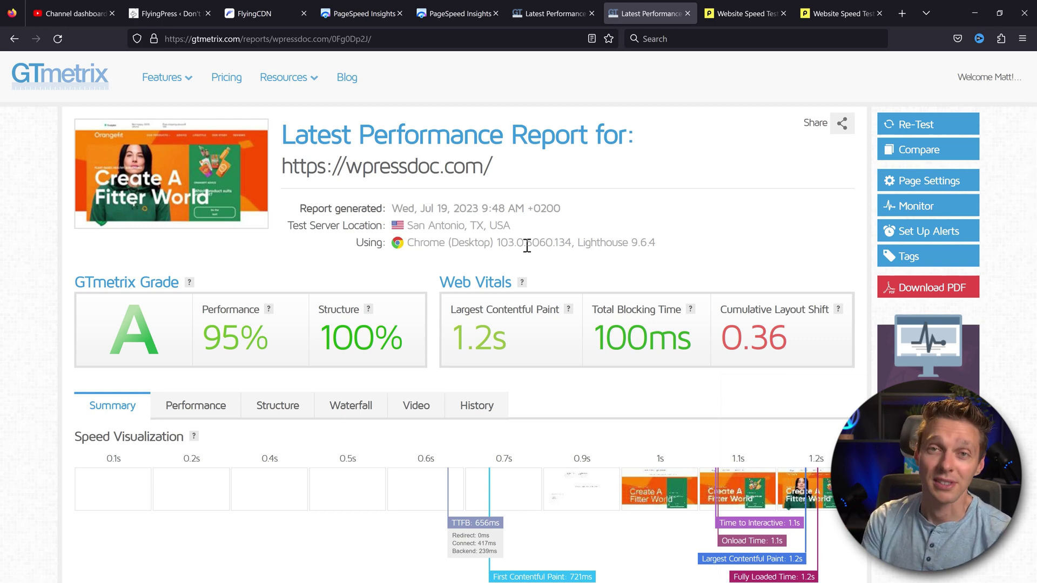
# Compare Pingdom load times: 3.32 s from Tokyo versus 1.02 s from Washington D.C
pyautogui.hotkey('ctrl', 'Tab')
pyautogui.hotkey('ctrl', 'Tab')
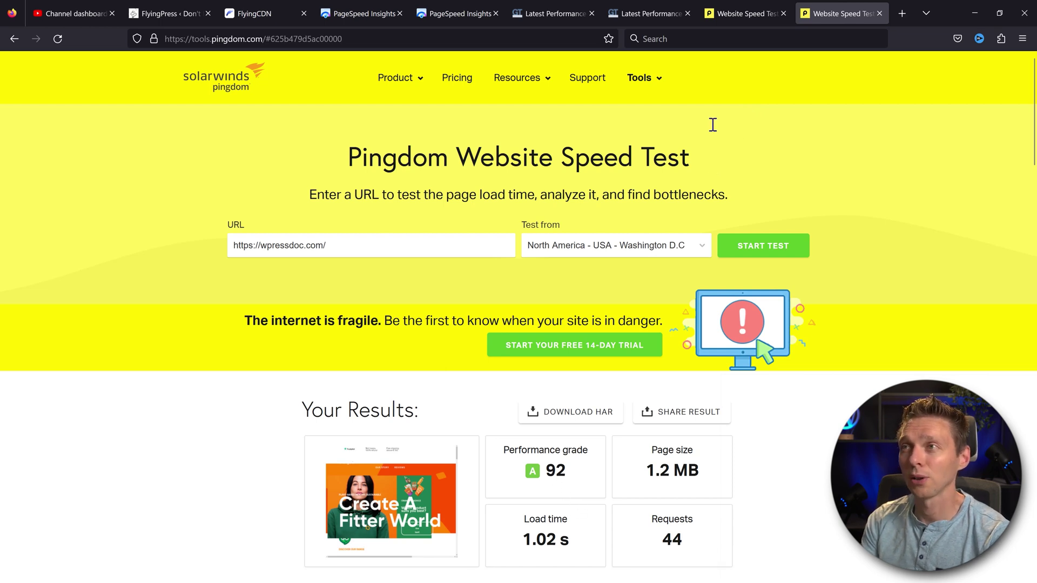
pyautogui.click(743, 13)
pyautogui.moveTo(521, 542); pyautogui.dragTo(562, 539)
pyautogui.click(565, 475)
pyautogui.click(832, 17)
pyautogui.click(564, 543)
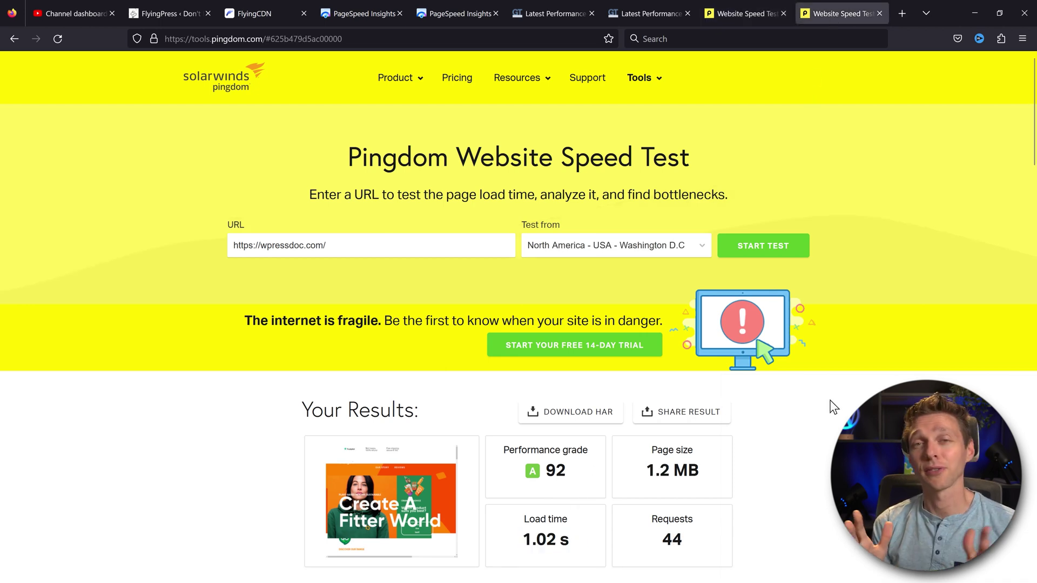